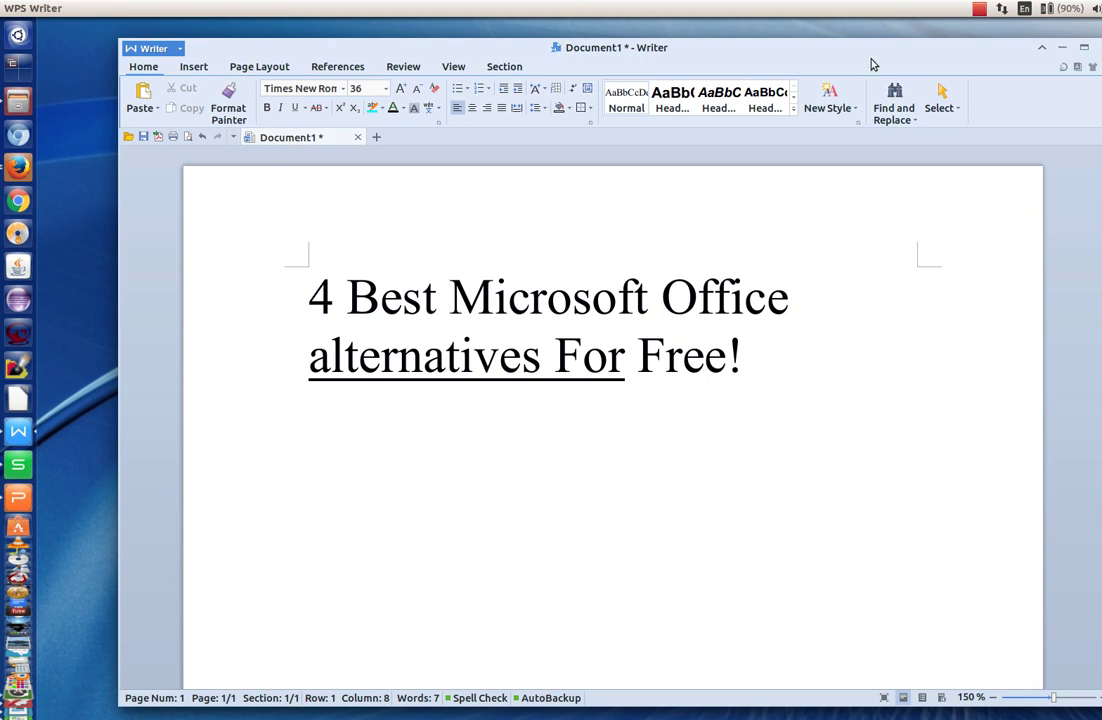
Nudge the Writer window left and place the cursor after 'Free!' in the title
drag(870, 65, 847, 66)
click(799, 364)
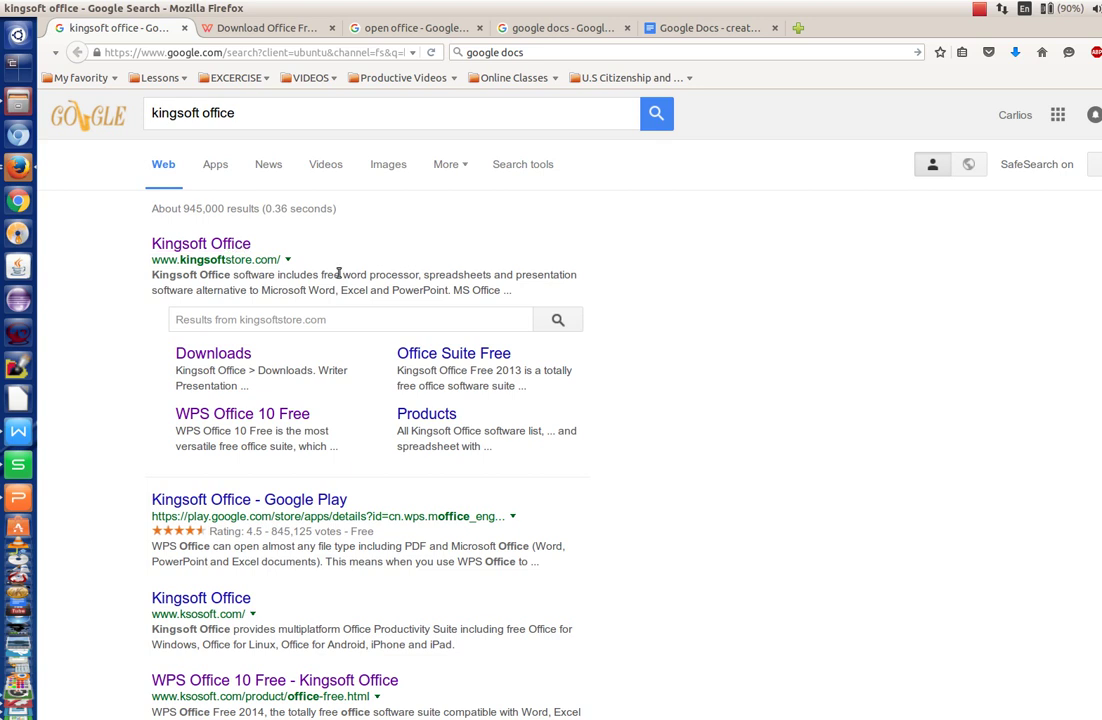
Shrink Firefox to a window over Writer and open the Kingsoft Office search result
drag(728, 8, 730, 86)
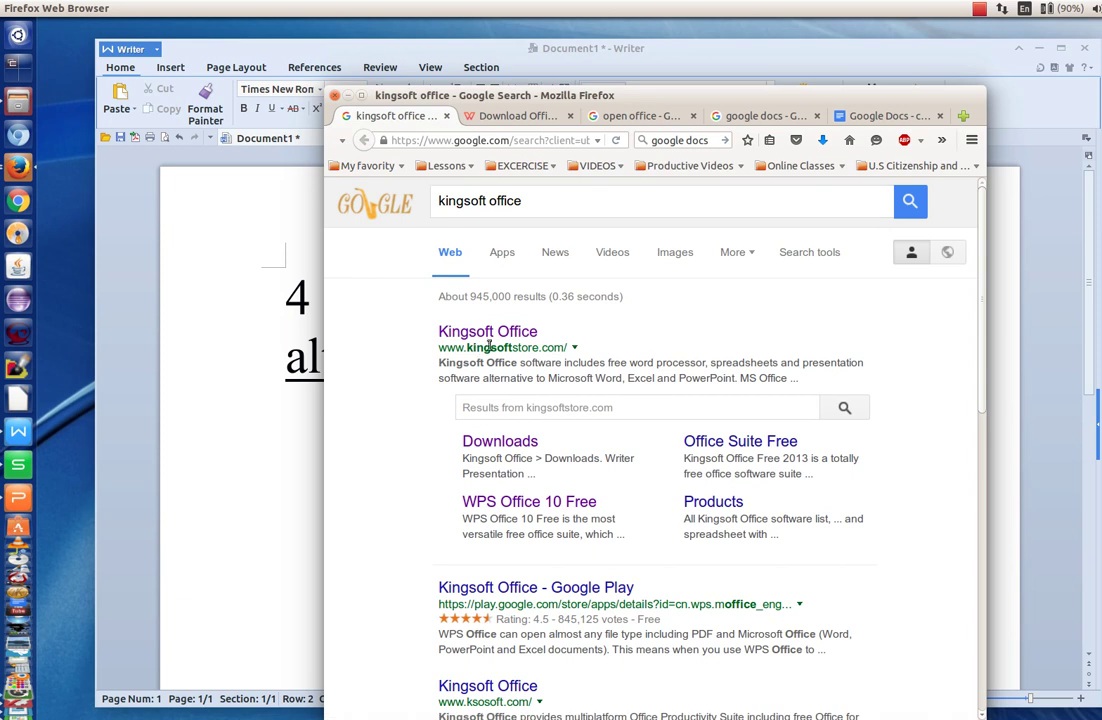
click(494, 334)
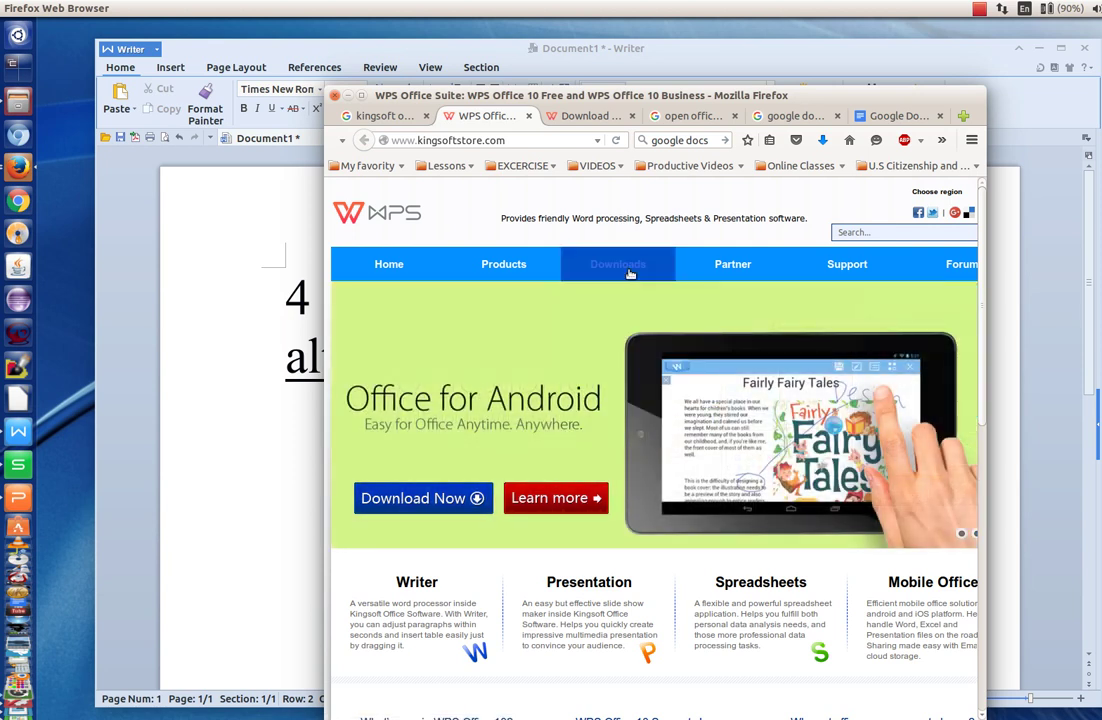
Go to Kingsoft's Office for Windows downloads page from the Downloads menu
mouse_move(617, 264)
click(617, 296)
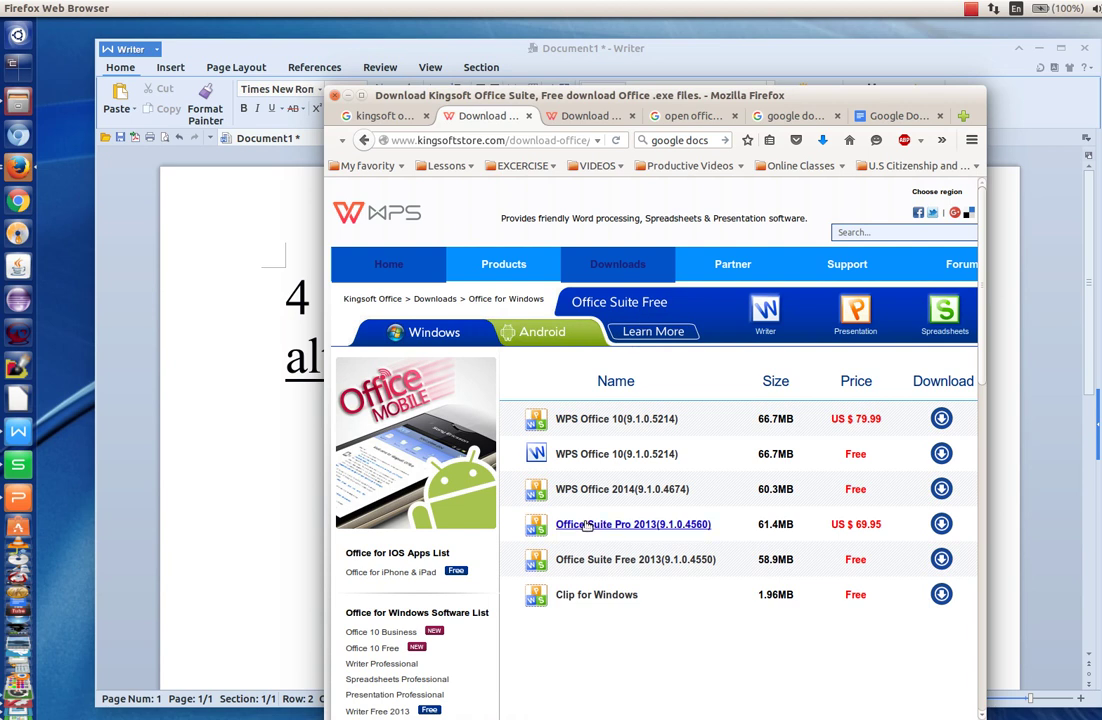
Bring Writer forward, clear the title highlight, and launch WPS Spreadsheets with blank Book1
click(214, 393)
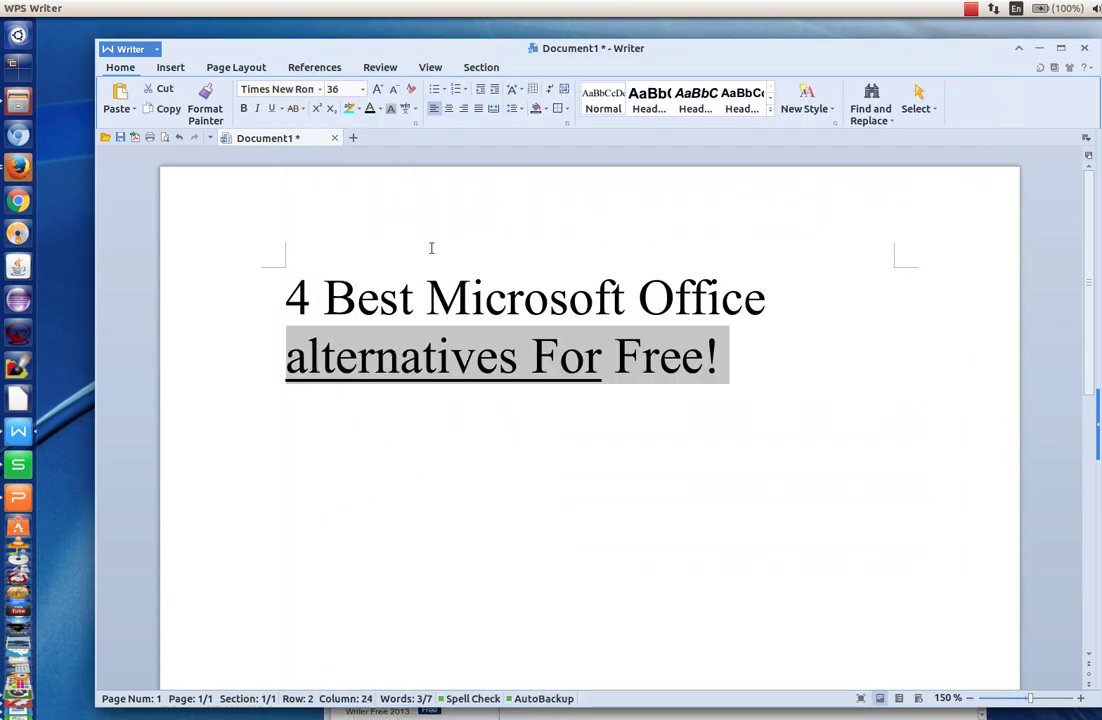
click(601, 302)
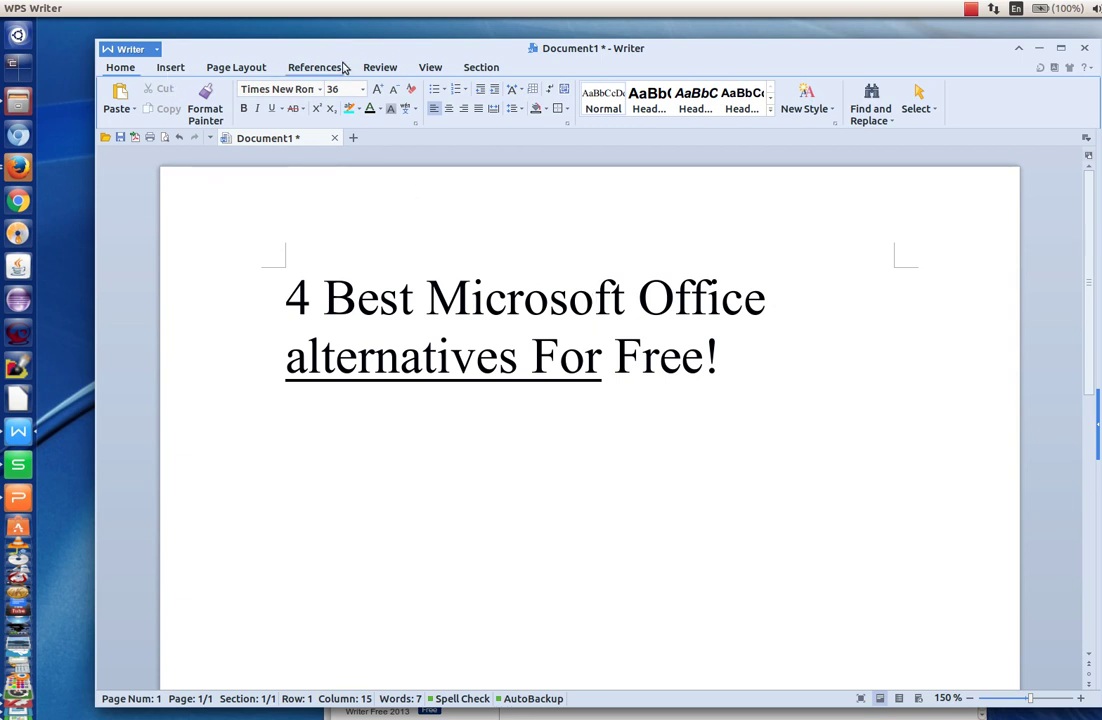
mouse_move(18, 495)
click(18, 466)
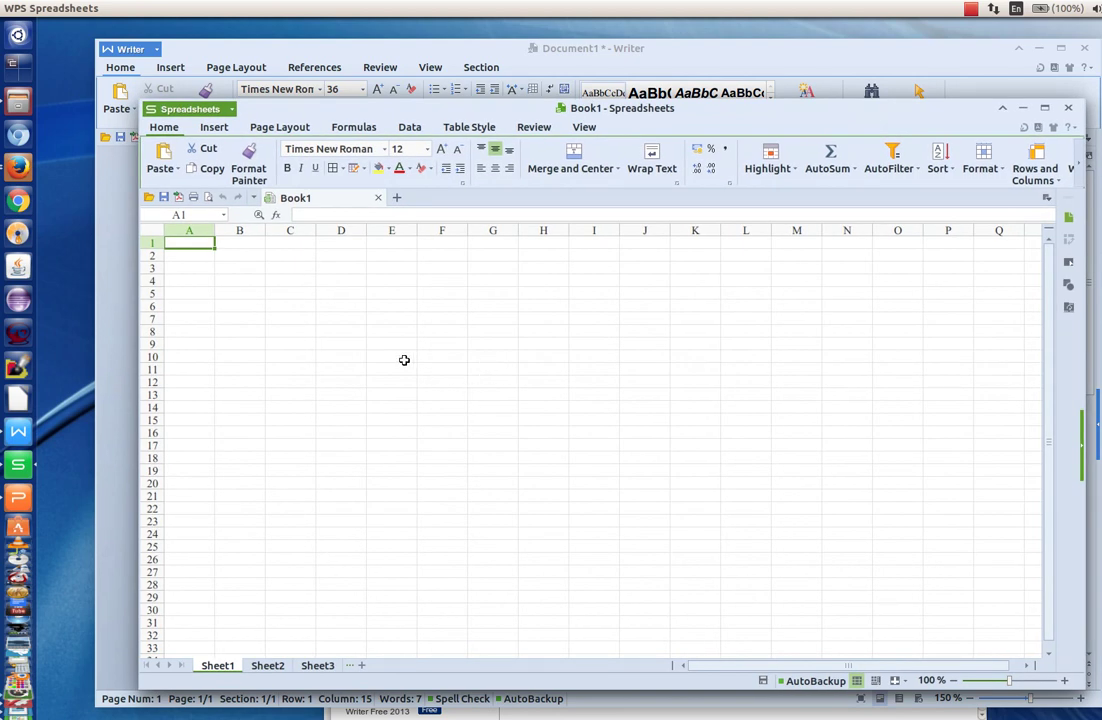
Create a new blank presentation in WPS Presentation and insert a second slide
click(18, 428)
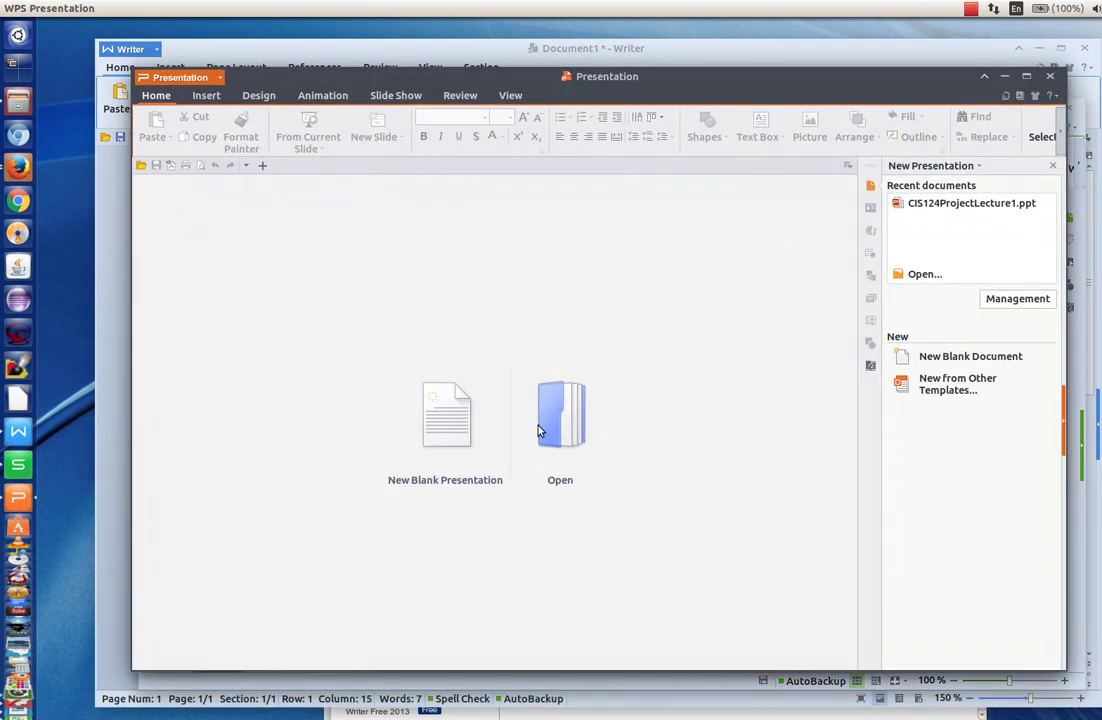
click(463, 420)
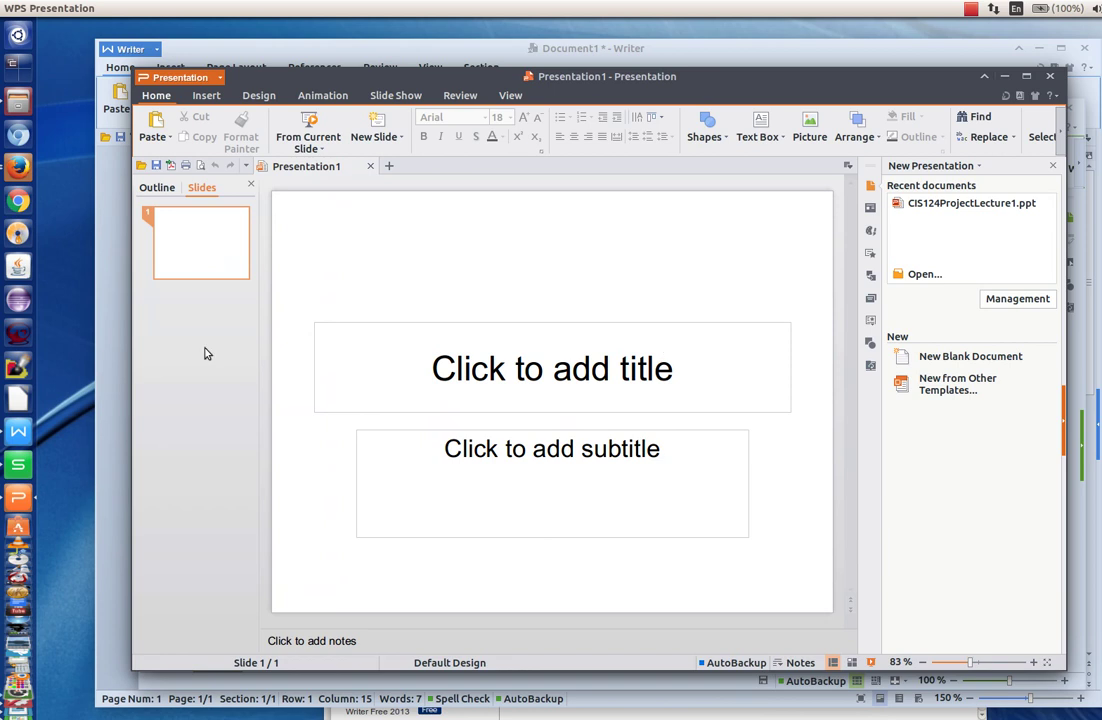
right_click(202, 352)
click(259, 434)
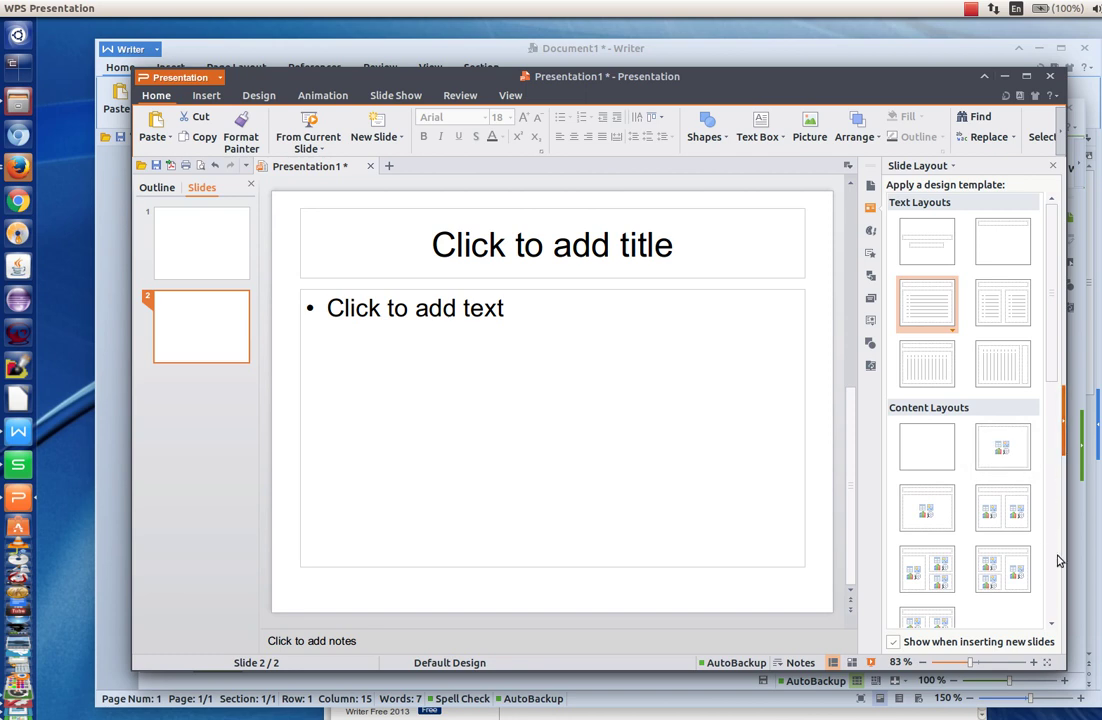
Activate the new slide's bulleted text and title placeholders in turn
scroll(932, 510, down, 3)
scroll(932, 510, up, 2)
scroll(932, 510, up, 3)
click(672, 373)
click(668, 244)
click(630, 349)
click(650, 255)
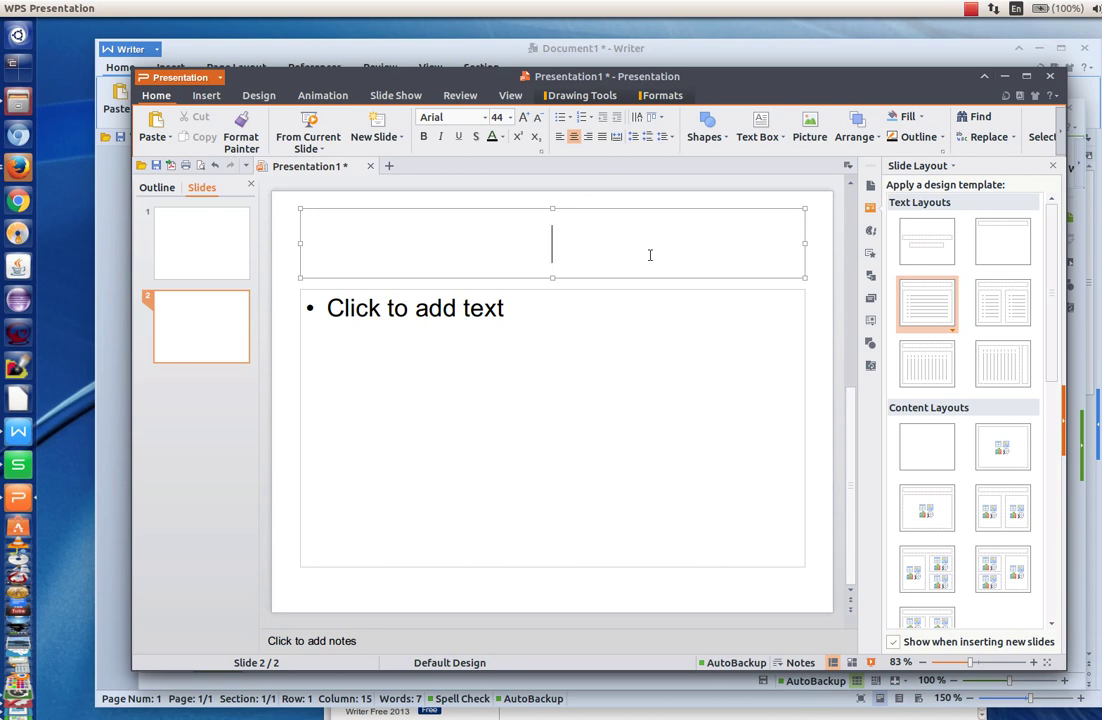
Click between slide 2's bulleted text and title placeholders
click(624, 365)
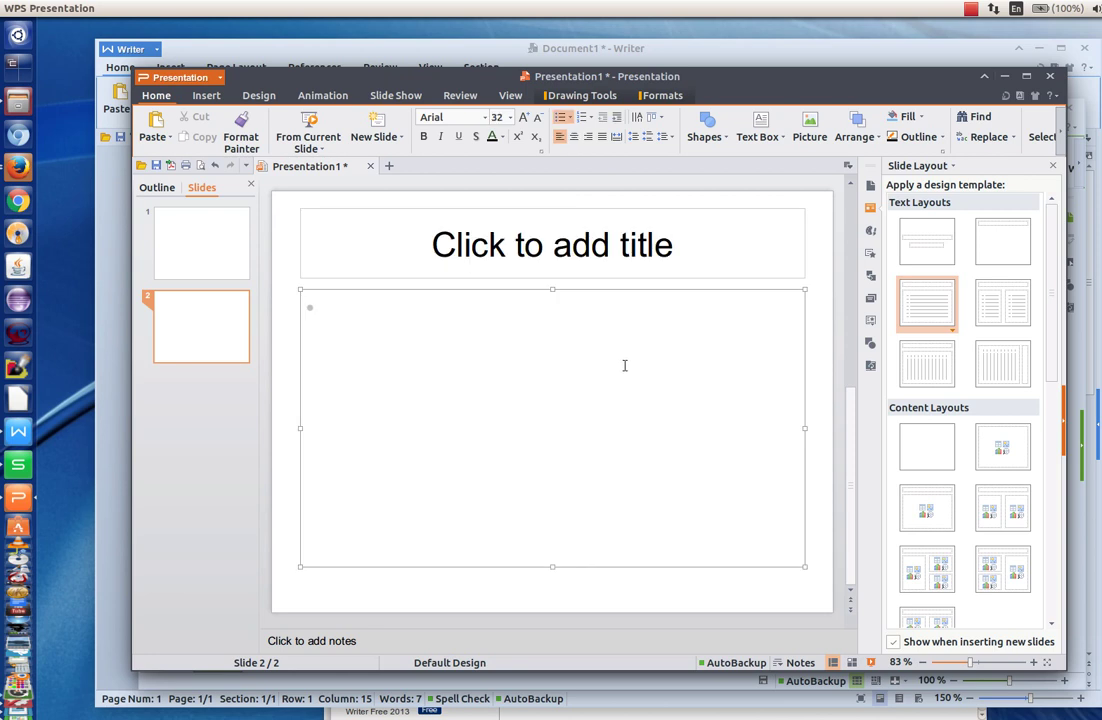
click(563, 256)
click(507, 331)
click(526, 257)
click(536, 352)
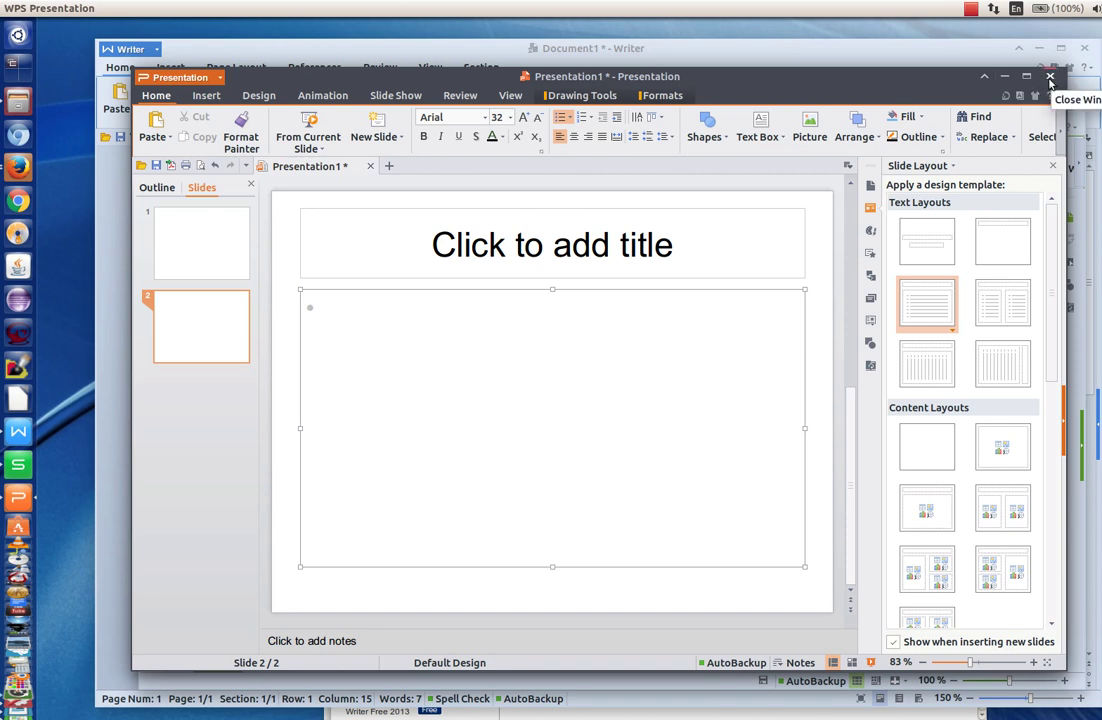
Title slide 2 'Welcome!', correcting a typo, and activate the bulleted text area
click(401, 275)
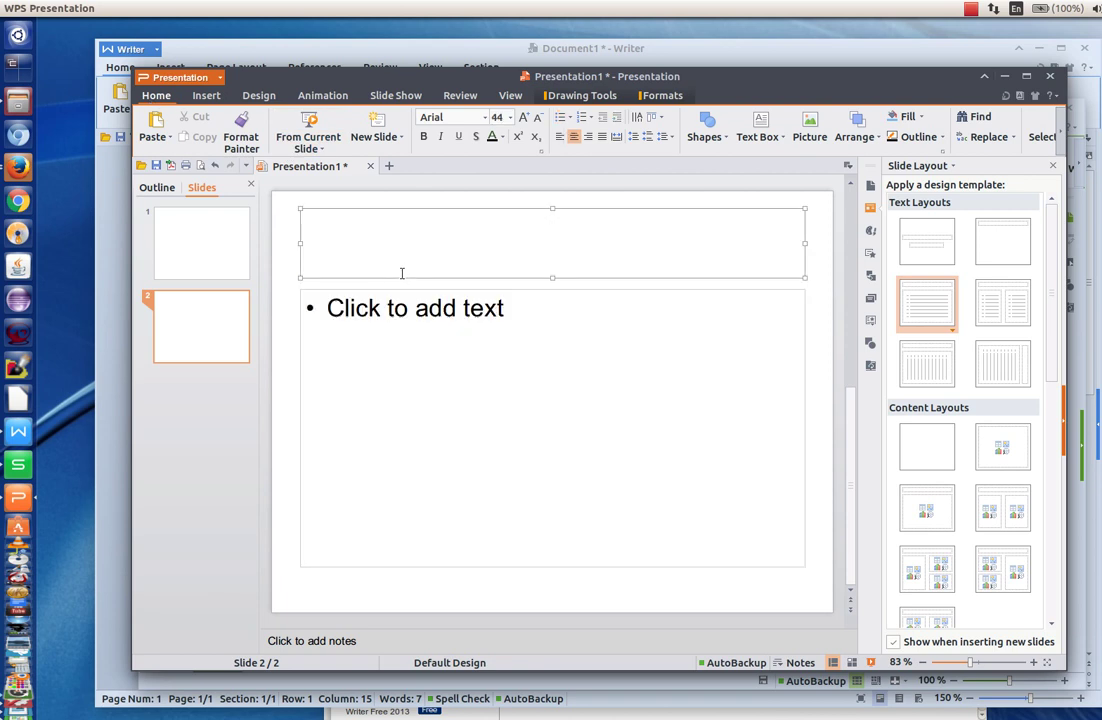
text(Welcomo)
key(BackSpace)
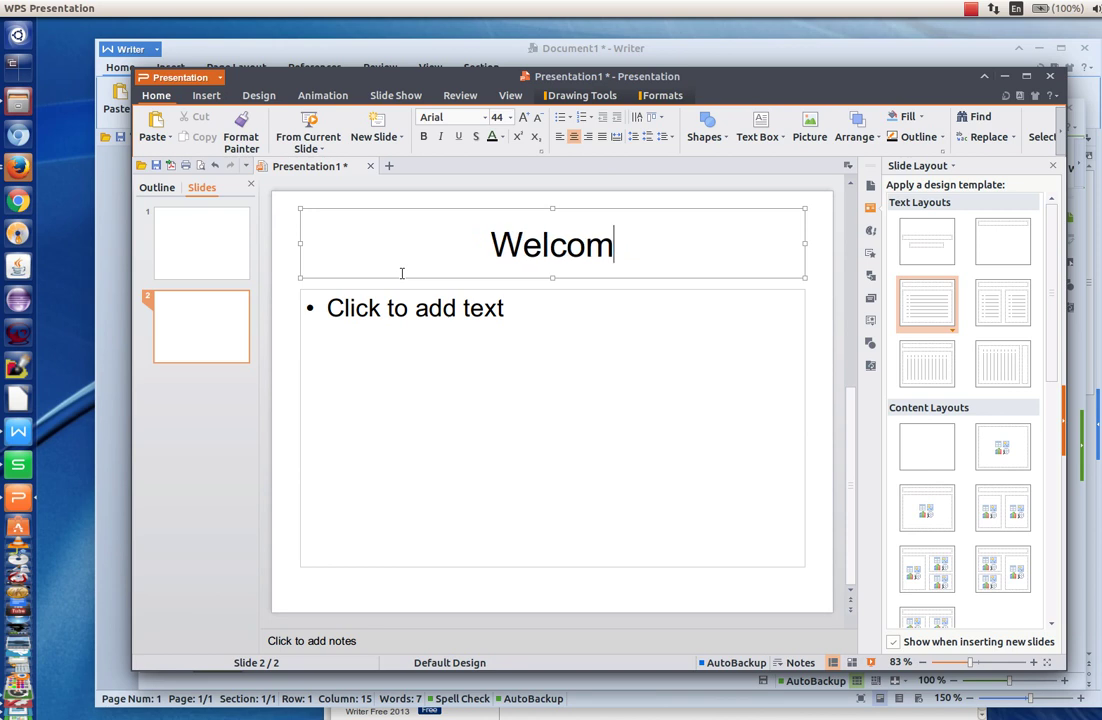
text(e!)
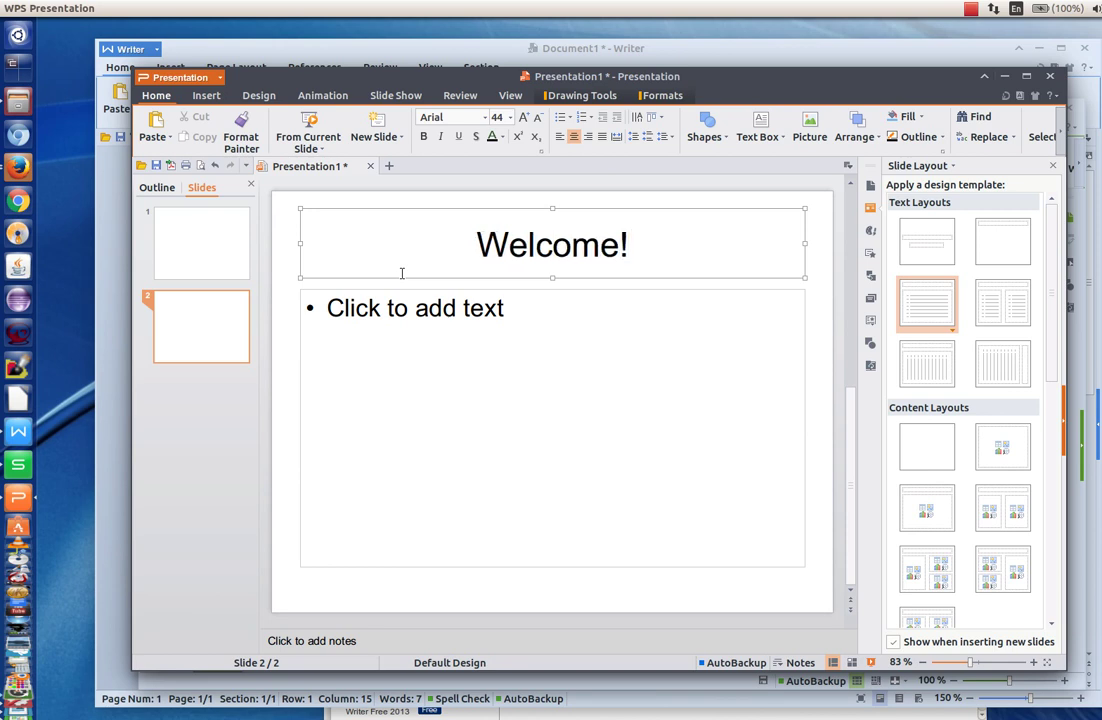
click(556, 359)
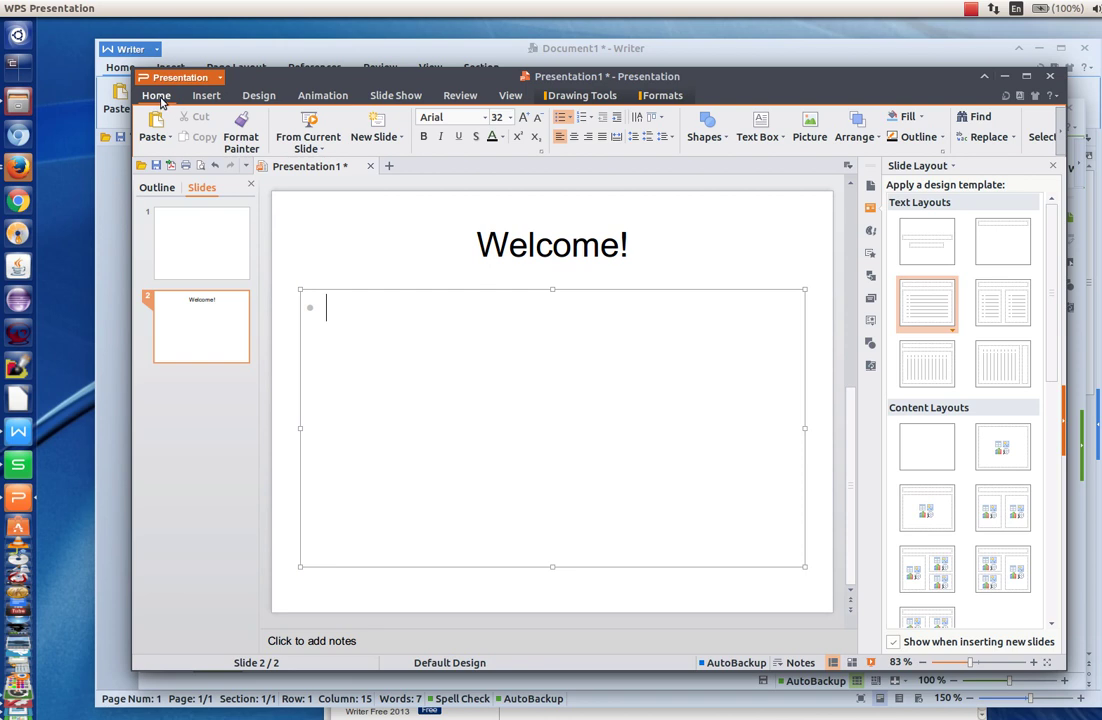
Open Save As, view the file-type list, then cancel without saving
click(156, 165)
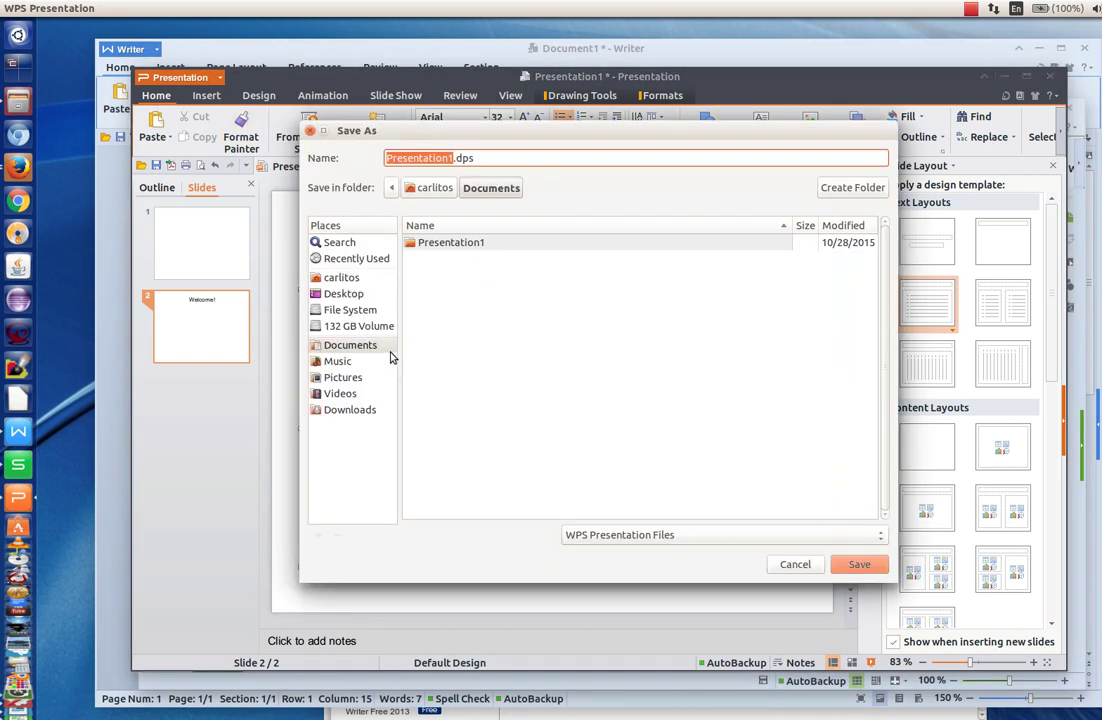
click(694, 537)
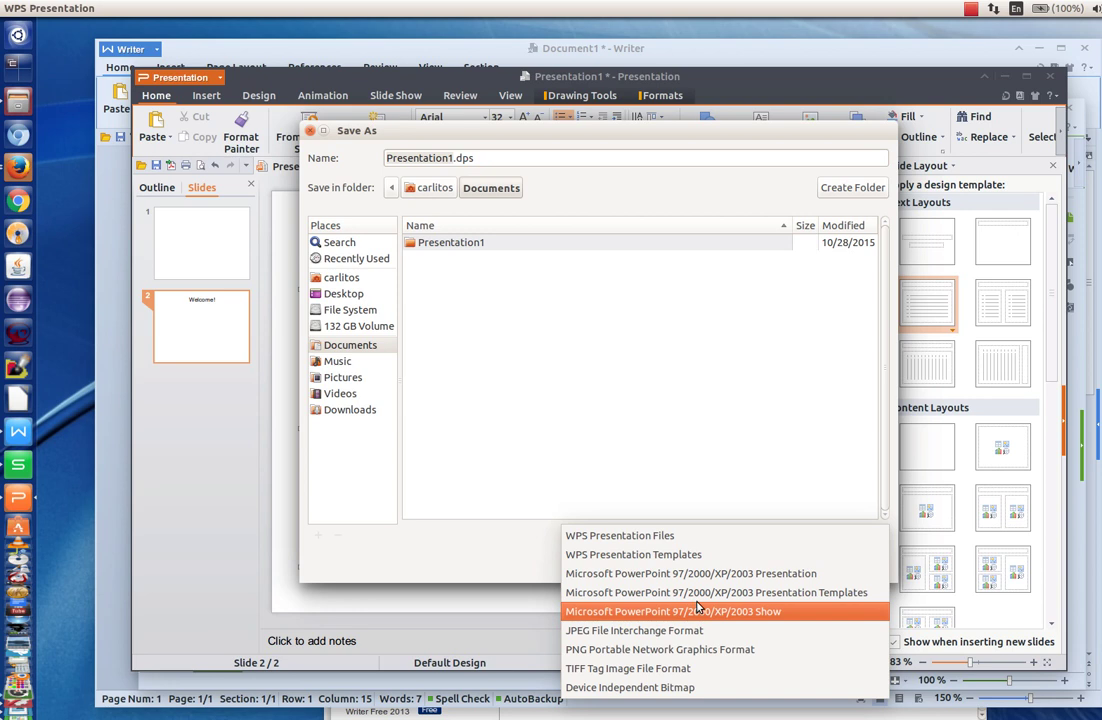
key(Escape)
click(795, 564)
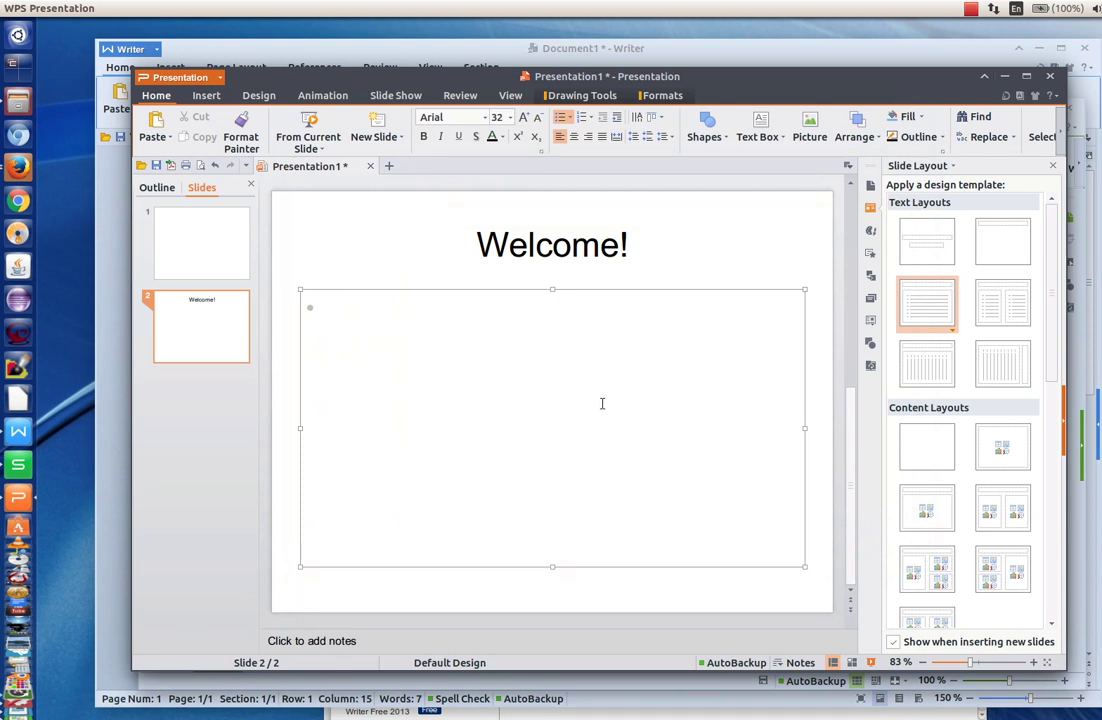
Deselect the empty text box and minimize the WPS Presentation window
click(676, 241)
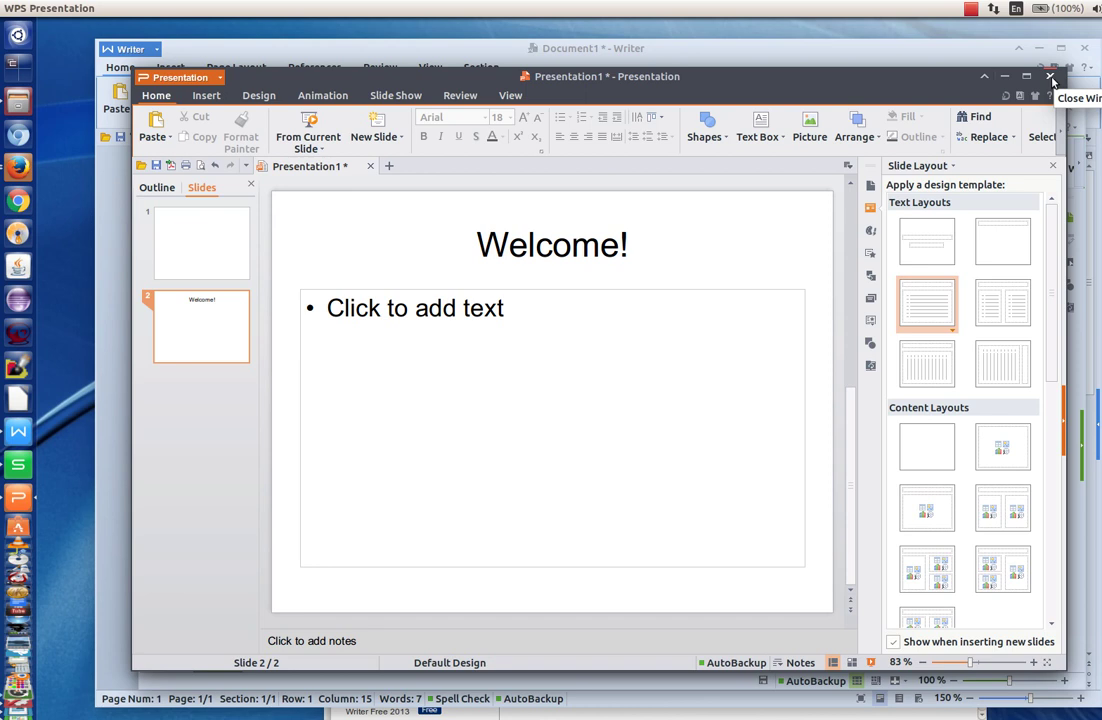
click(1004, 77)
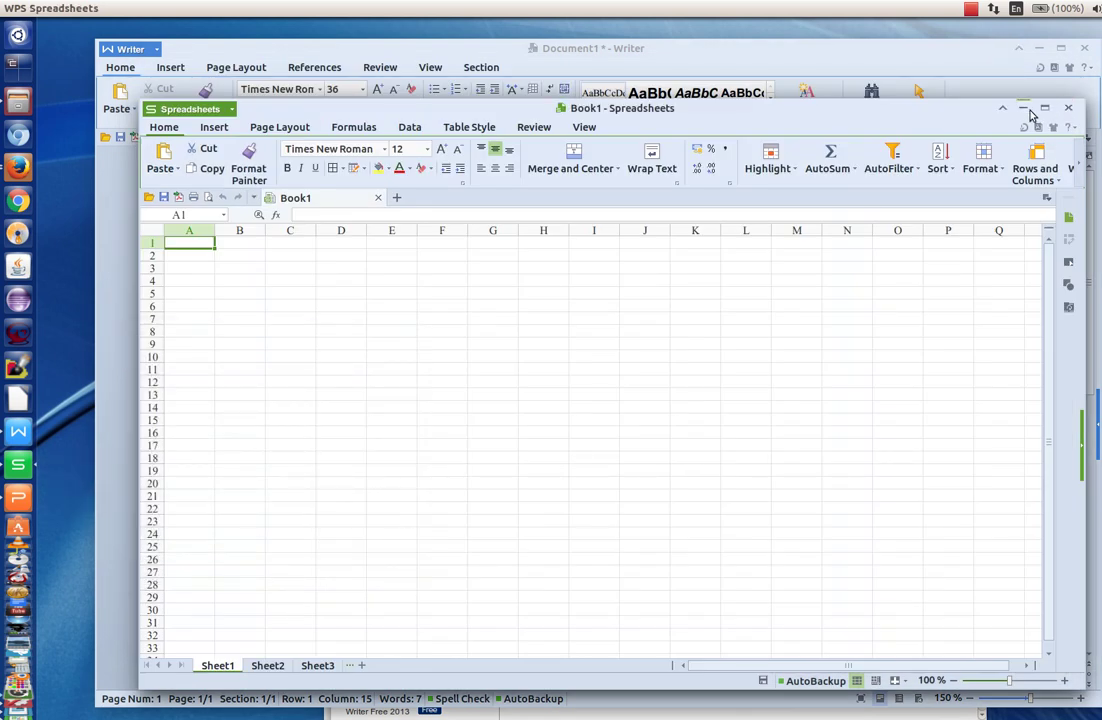
Minimize the Book1 spreadsheet and bring Firefox's Kingsoft download page forward
click(1024, 110)
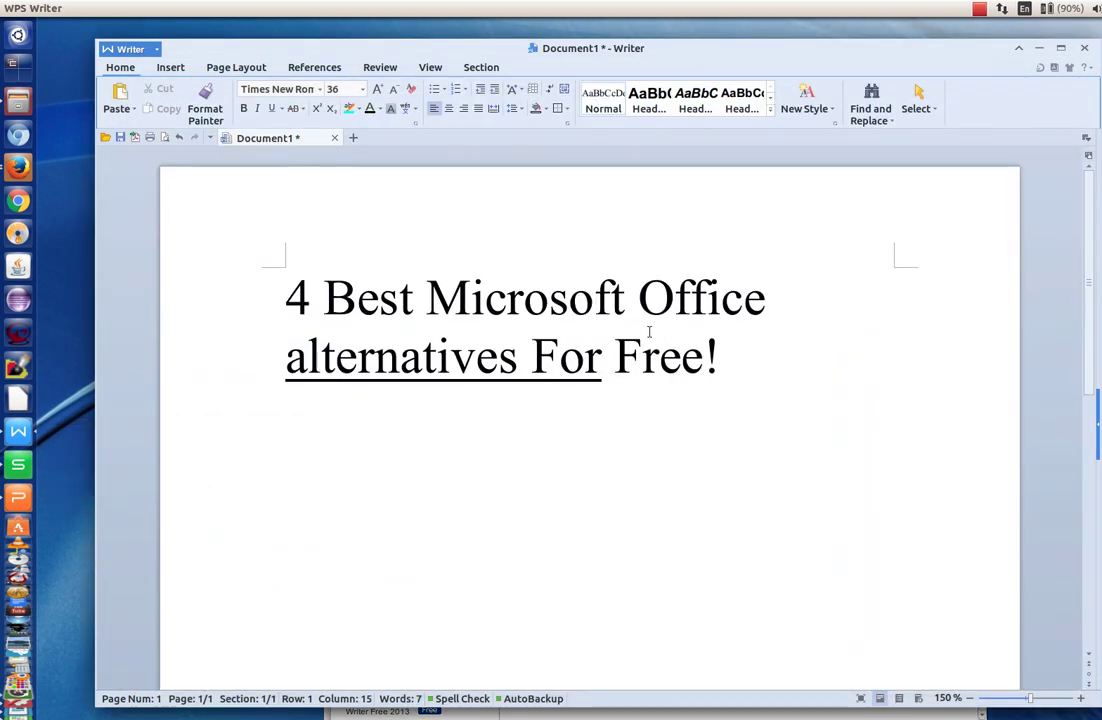
click(18, 167)
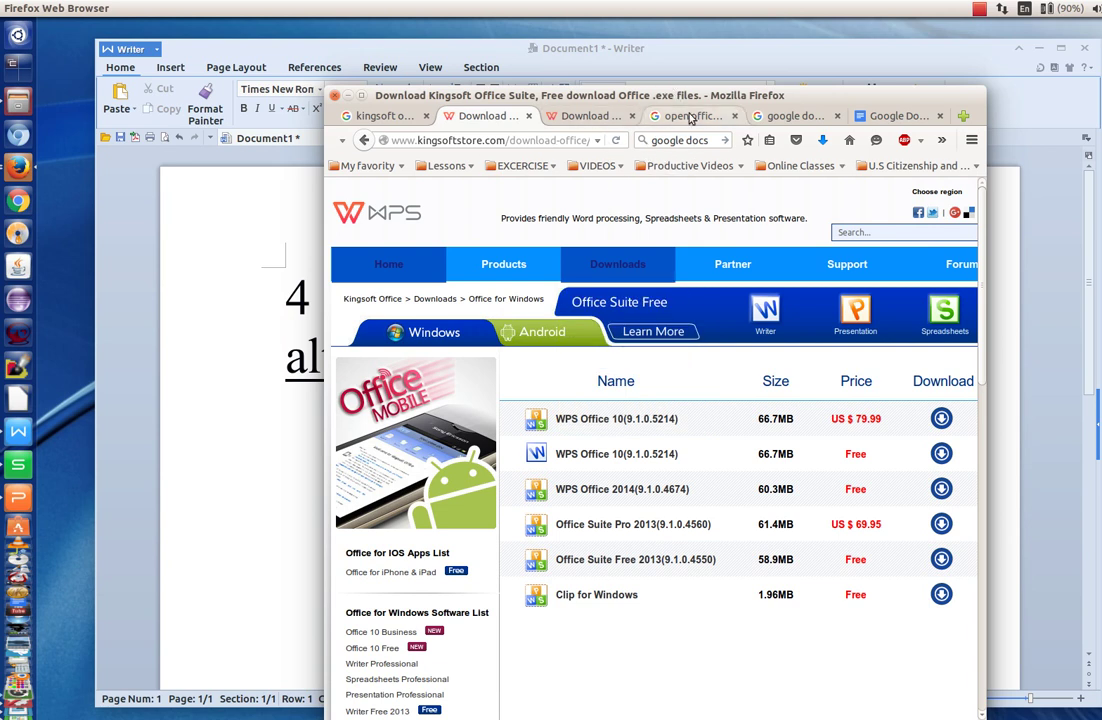
Switch to the Firefox tab with Google results for 'open office'
click(672, 116)
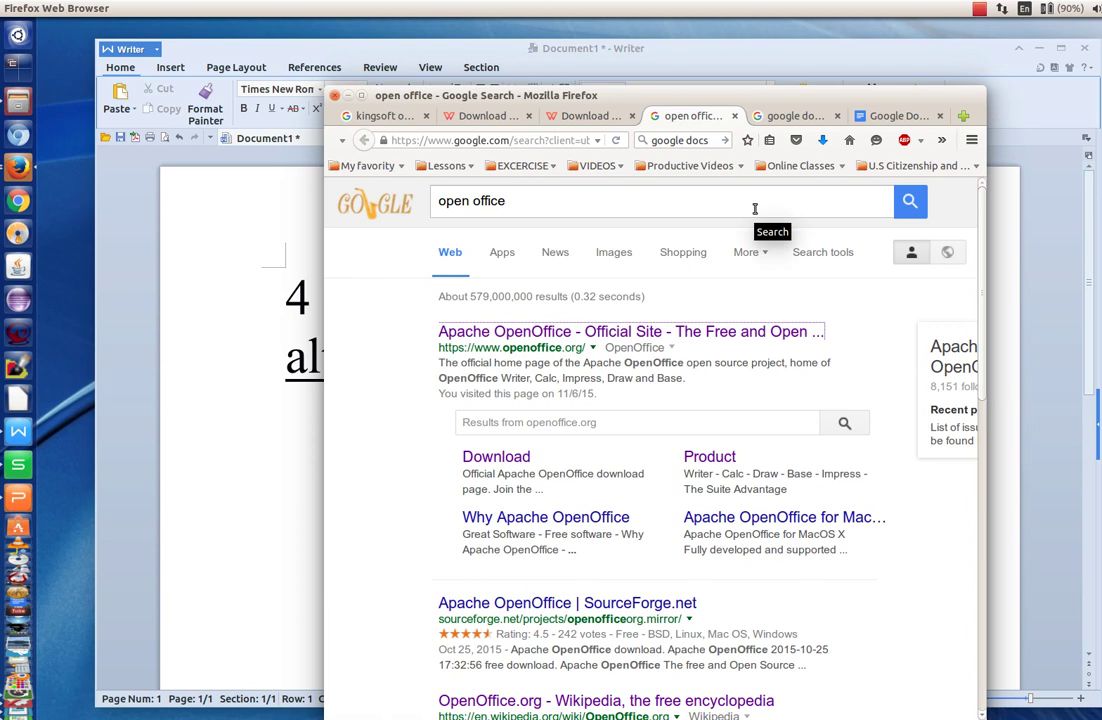
Bring up the LibreOffice launcher quicklist of new document types
right_click(19, 399)
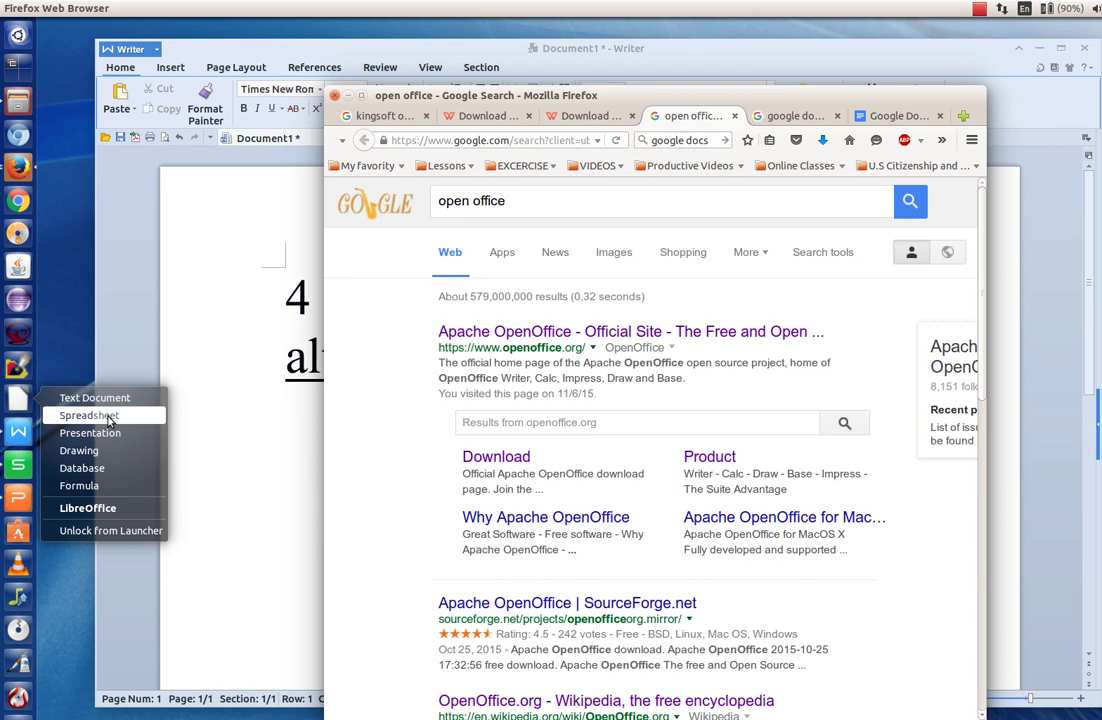
Create a new LibreOffice spreadsheet and resize its window to full-height, narrower size
click(109, 420)
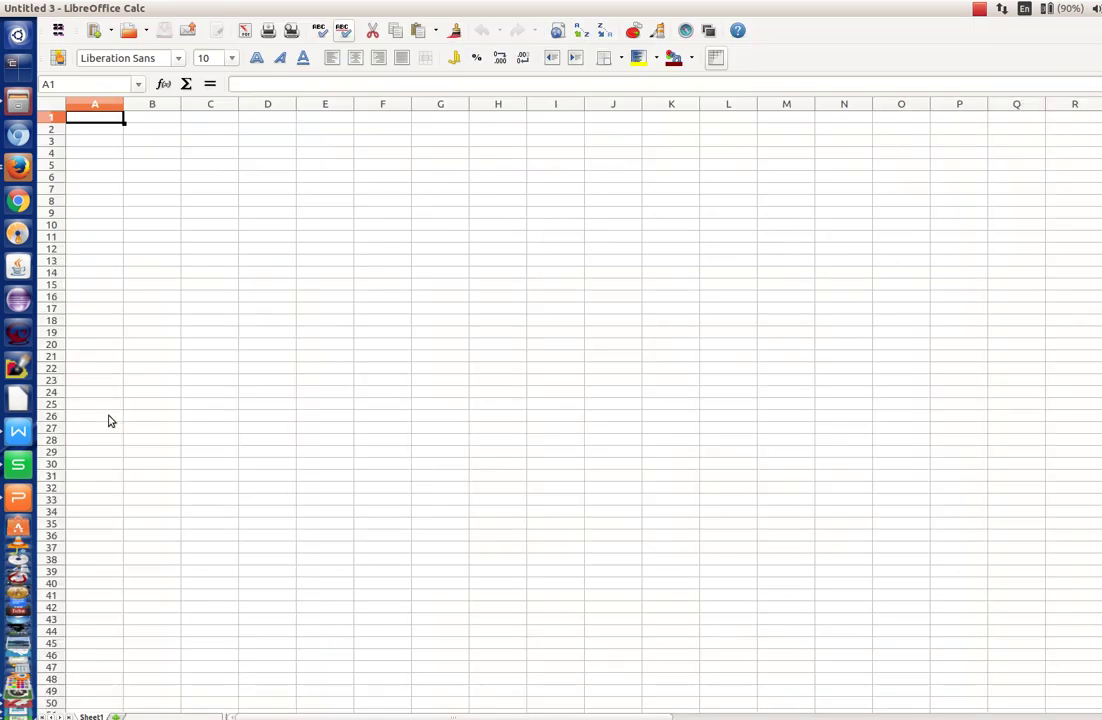
double_click(584, 8)
double_click(617, 300)
Enter test text 'f43655' in C6 and 'rertygt' in C10, then select C13:C14
click(230, 197)
text(f43655)
click(229, 243)
text(rertygt)
drag(206, 281, 214, 292)
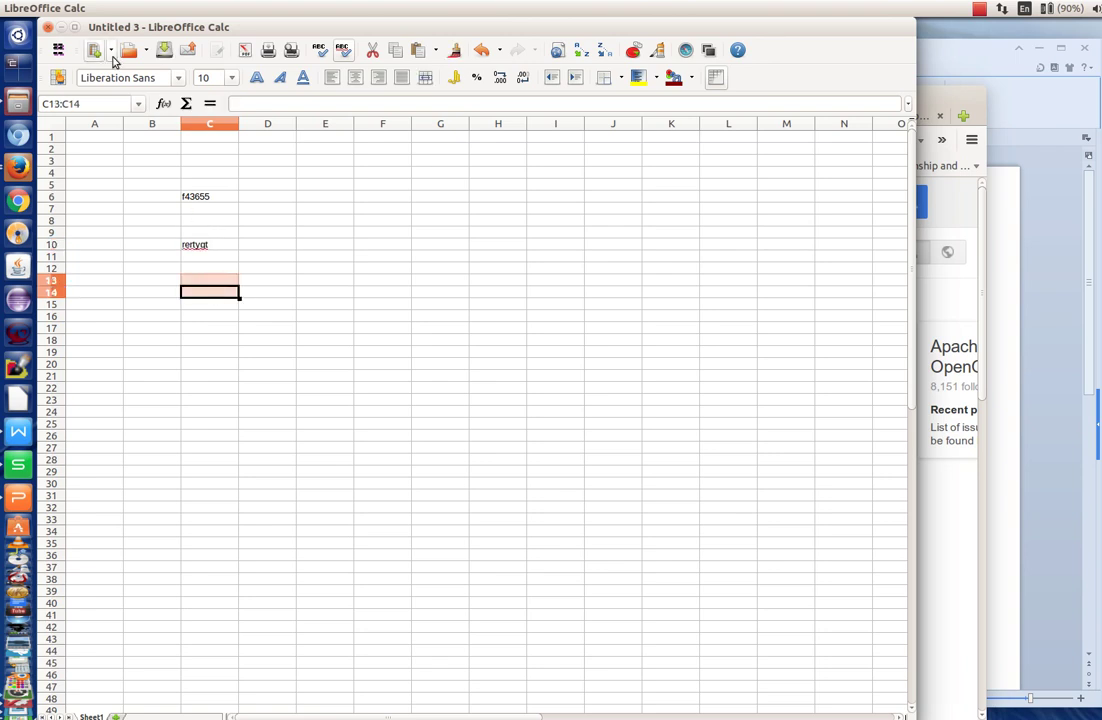
Cancel the Save dialog after browsing file types, then close Untitled 3 without saving
click(164, 51)
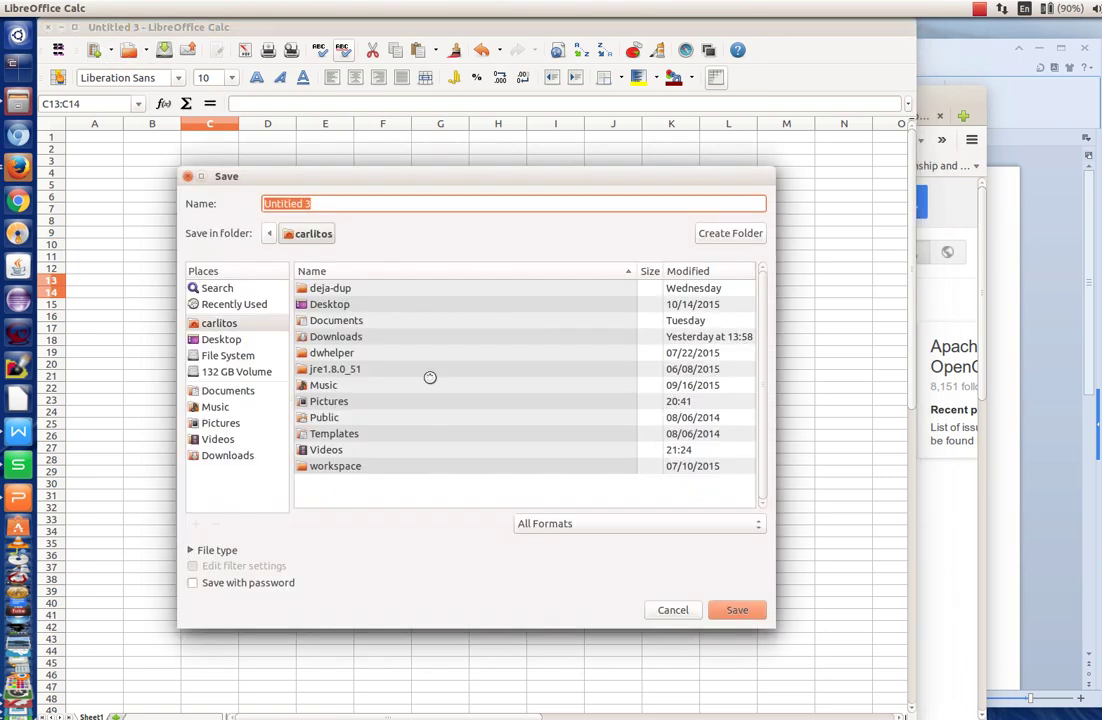
click(575, 524)
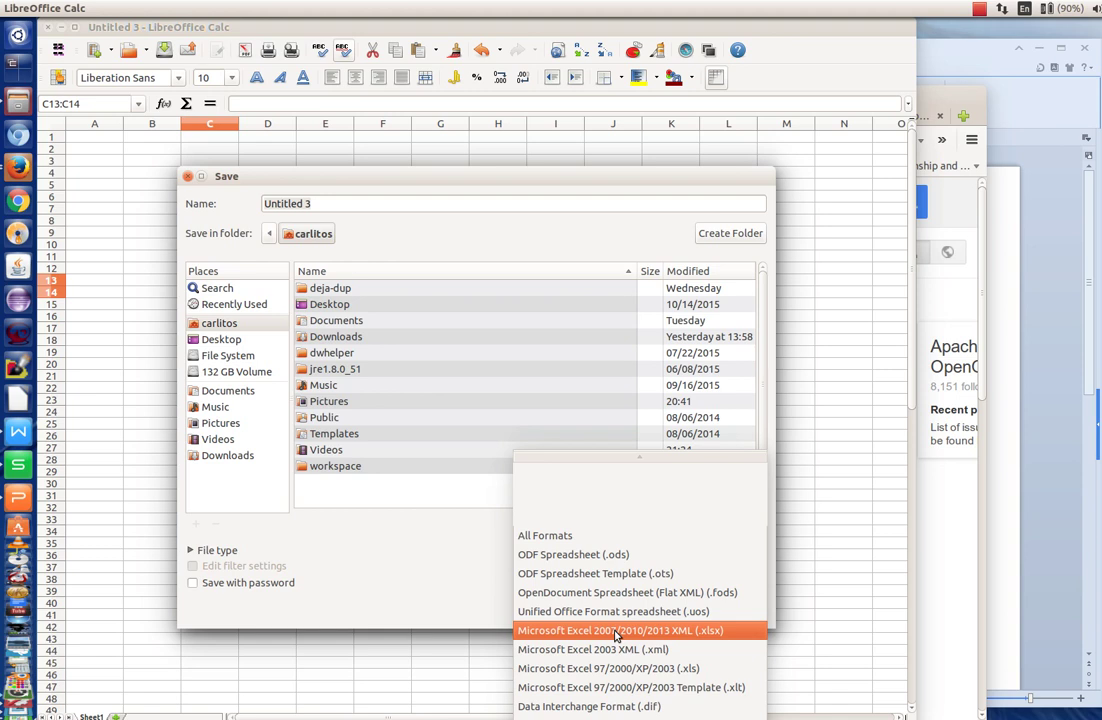
click(467, 546)
click(666, 612)
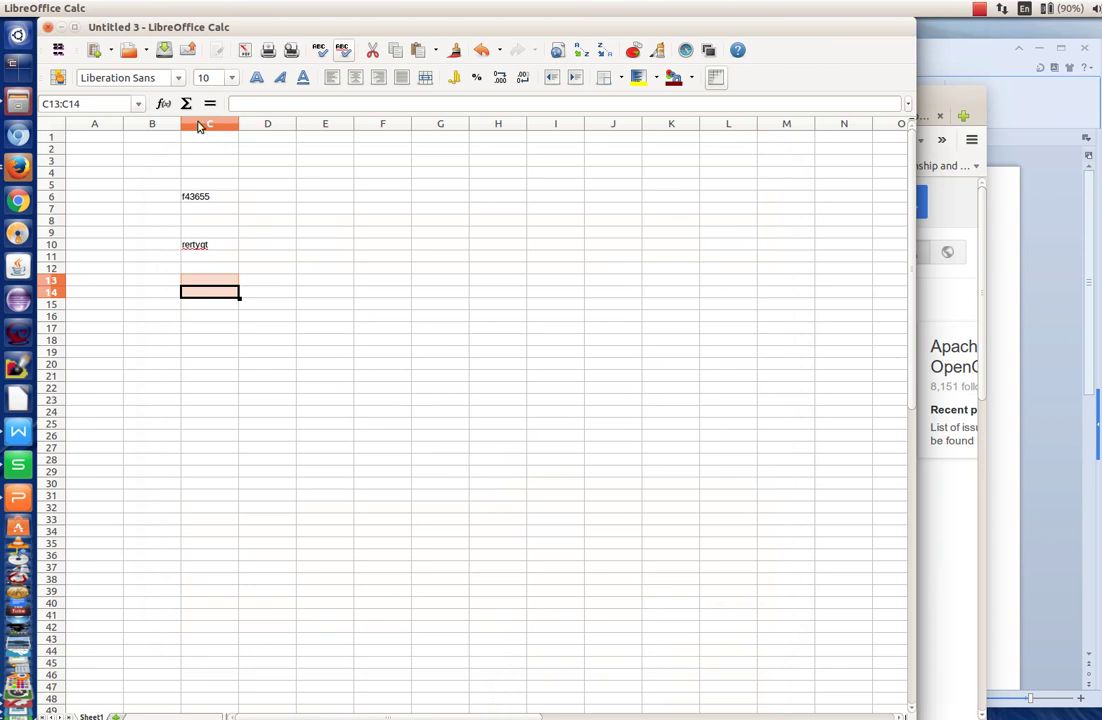
click(47, 28)
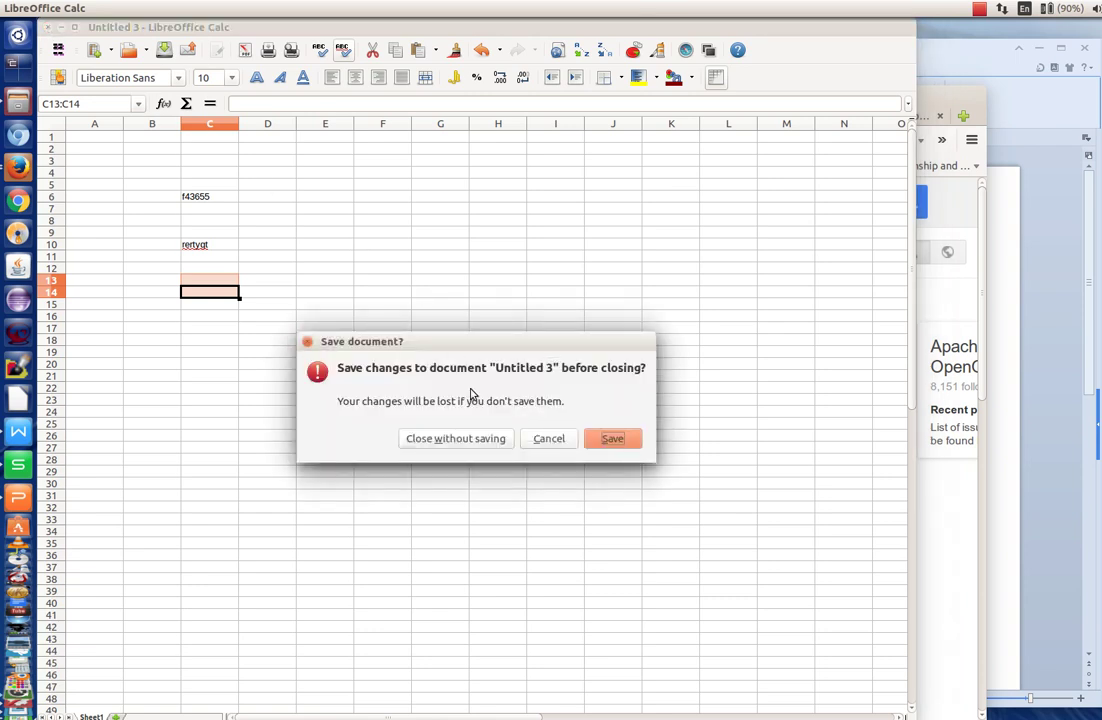
click(456, 438)
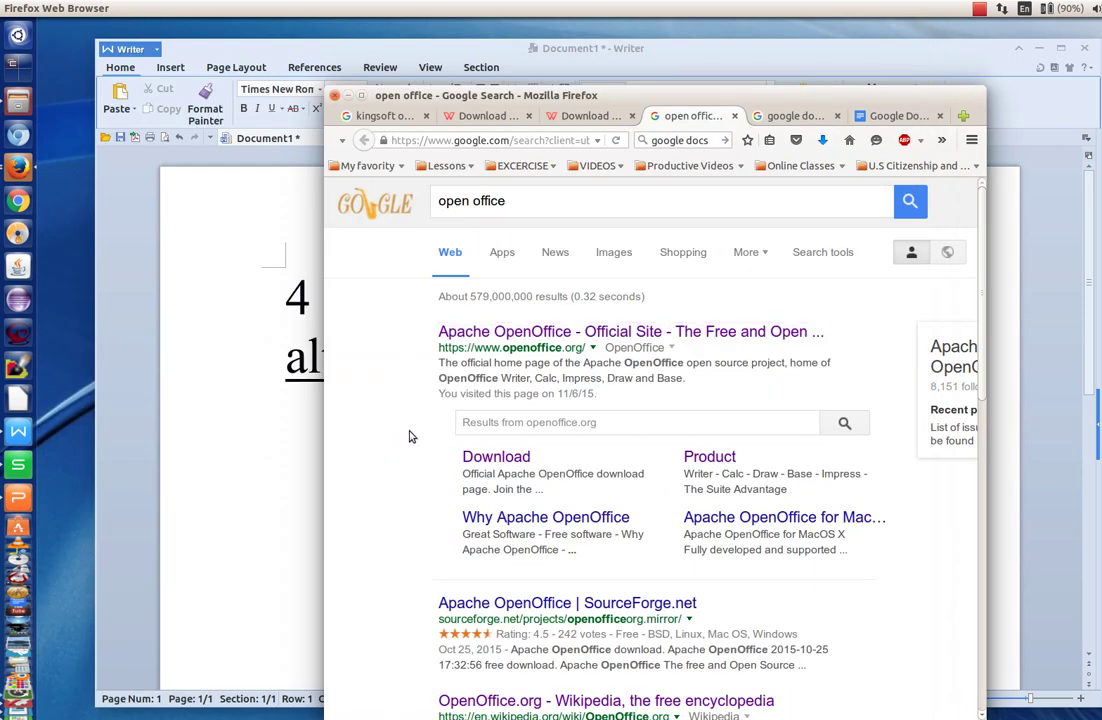
Show the Google Docs about page from the 'google docs' results in maximized Firefox
click(795, 116)
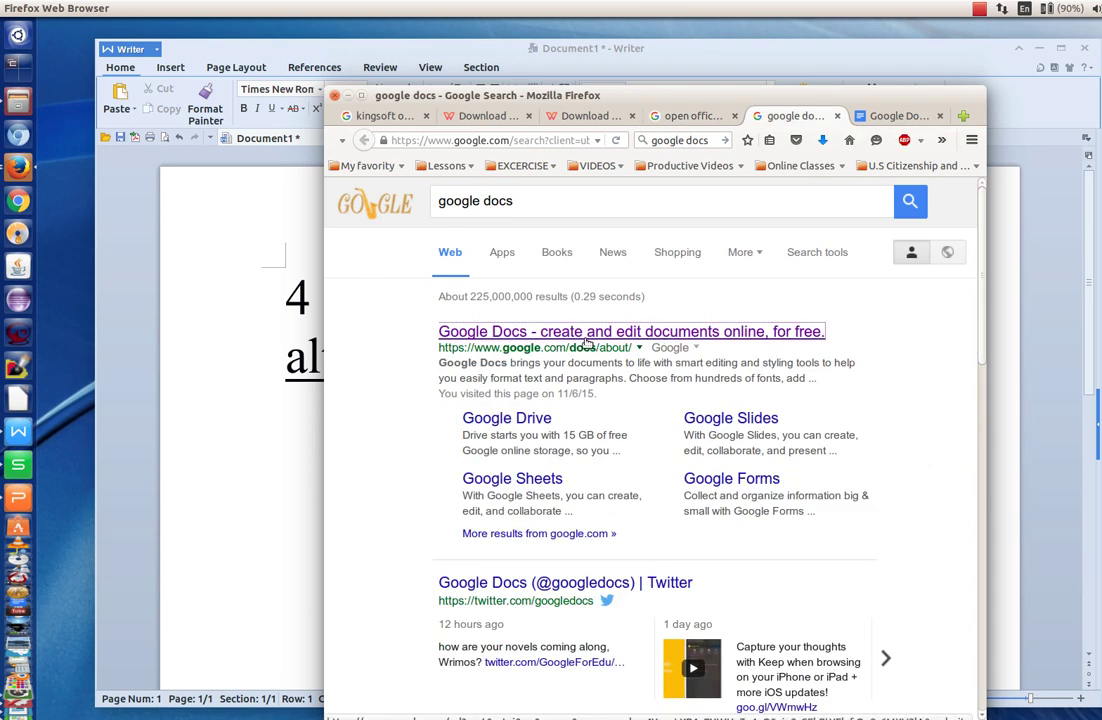
click(888, 116)
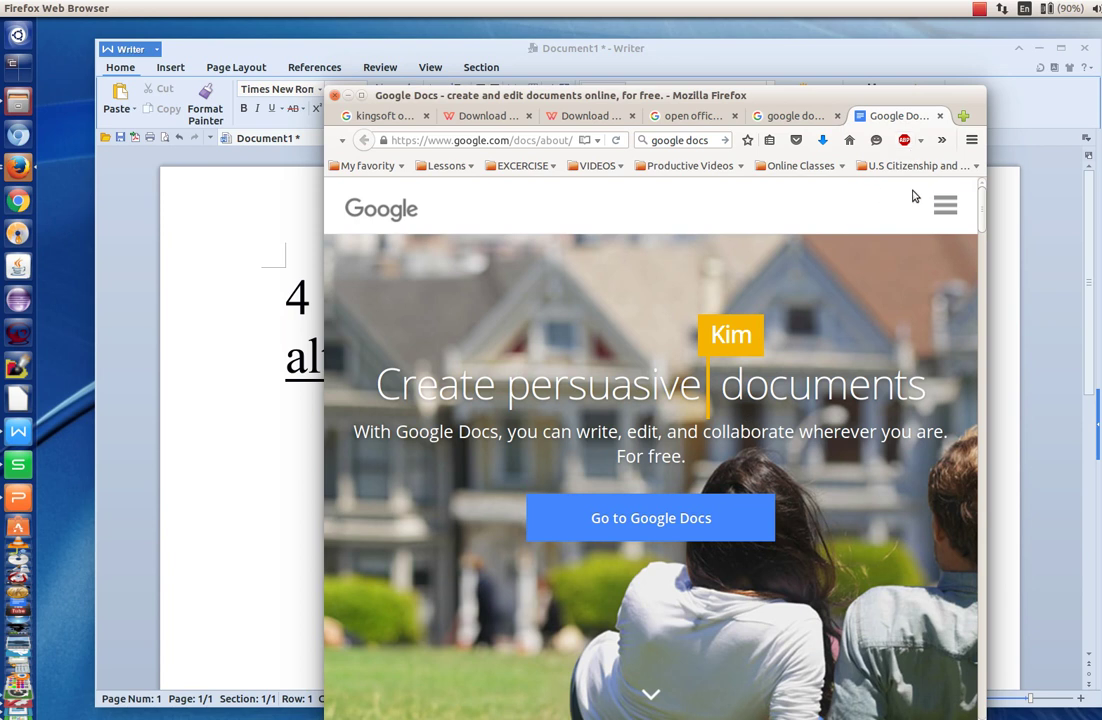
click(362, 95)
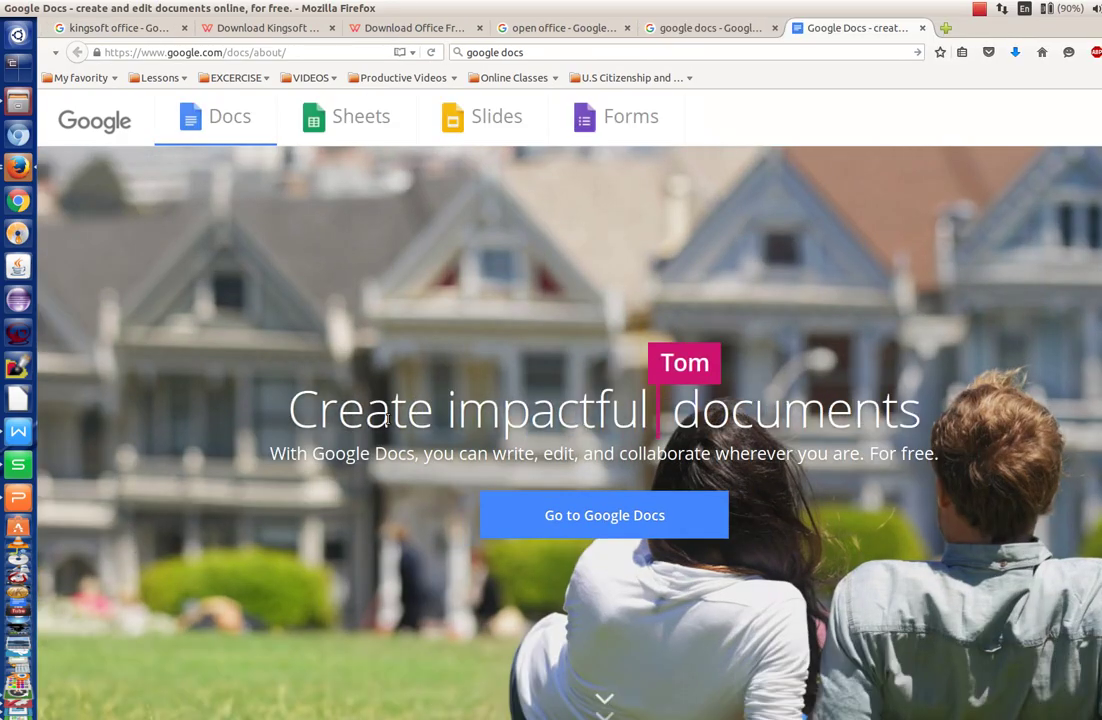